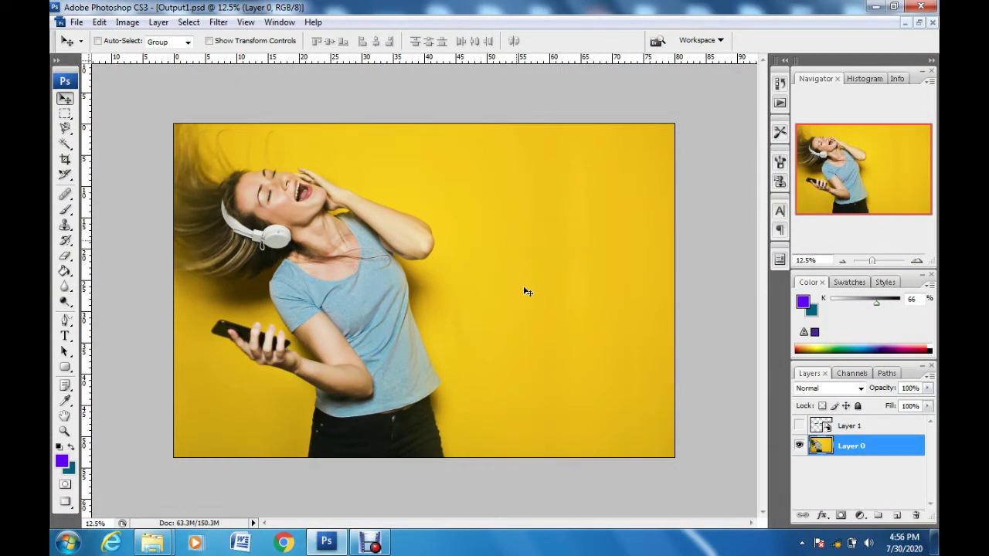
Add a Gradient fill layer over the headphone photo from the fill/adjustment layer menu.
left_click(859, 515)
left_click(722, 263)
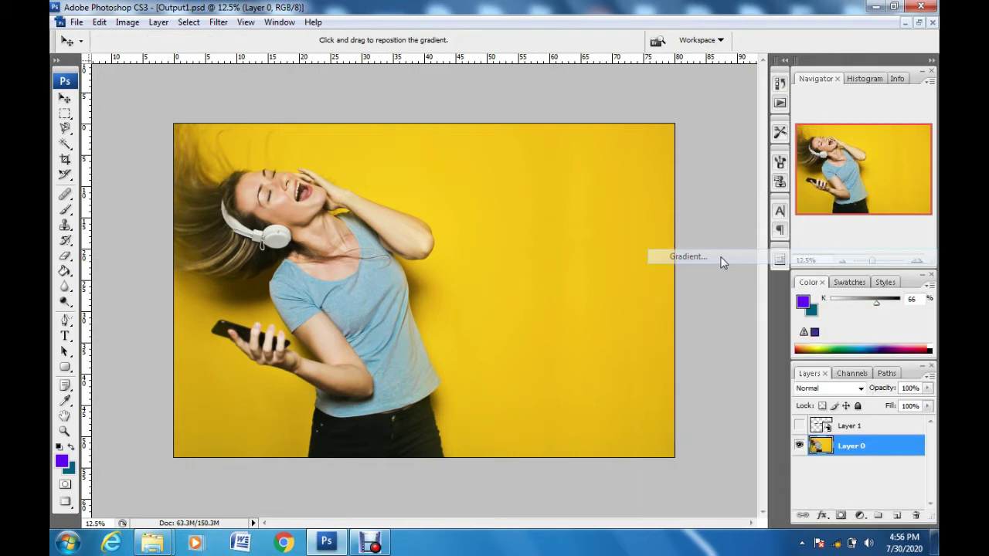
Start the gradient from the Red, Green preset and set its left stop to magenta #9f025e.
left_click(734, 286)
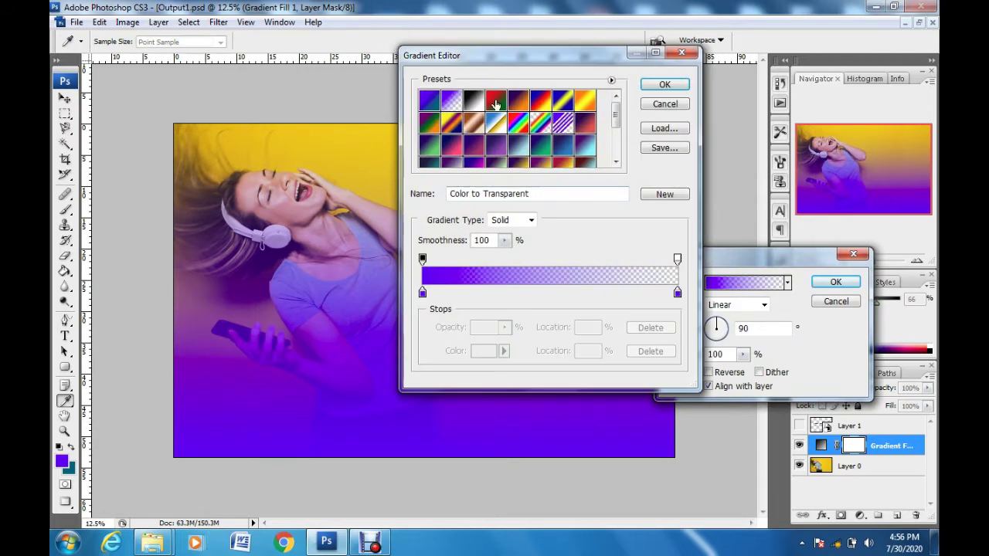
left_click(496, 104)
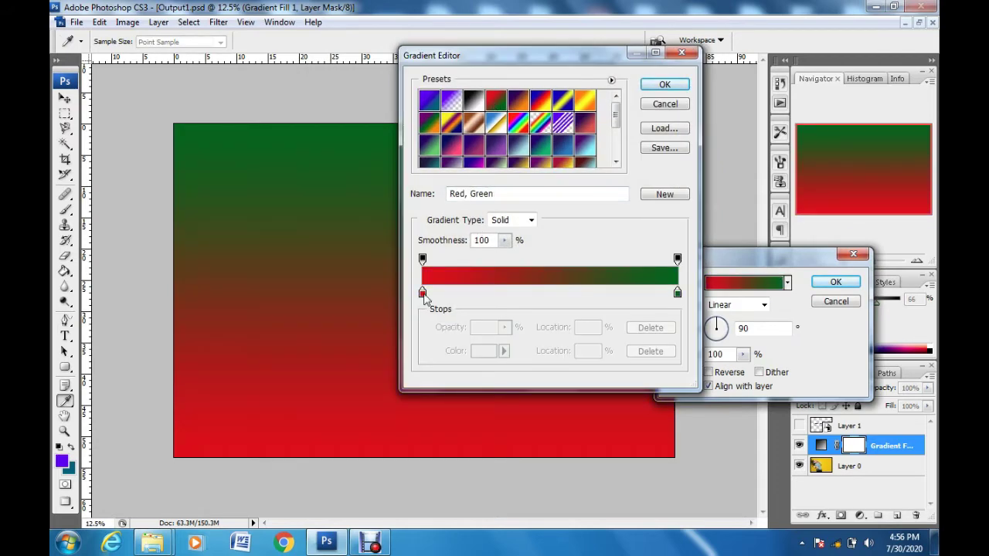
left_click(423, 293)
left_click_drag(423, 293, 424, 294)
double_click(423, 293)
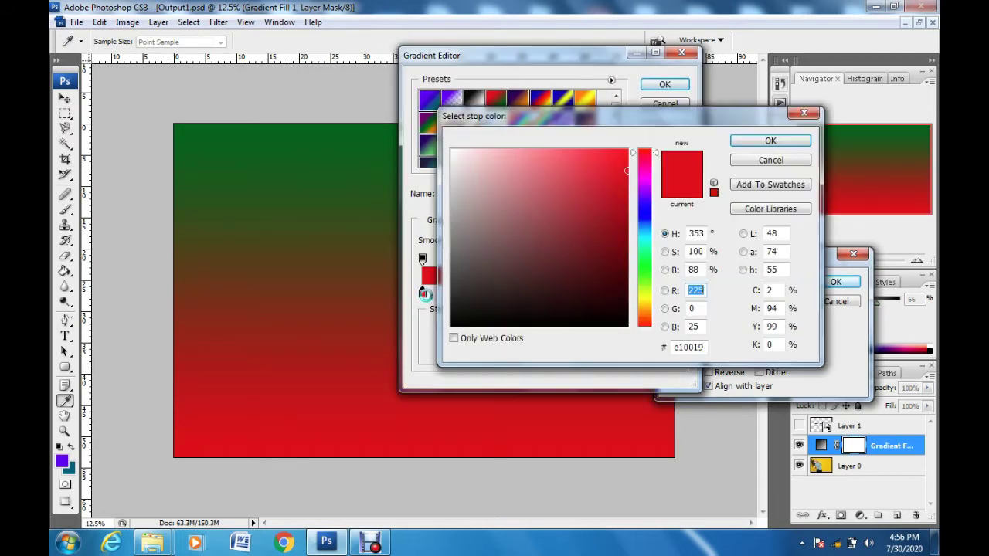
left_click_drag(705, 347, 669, 349)
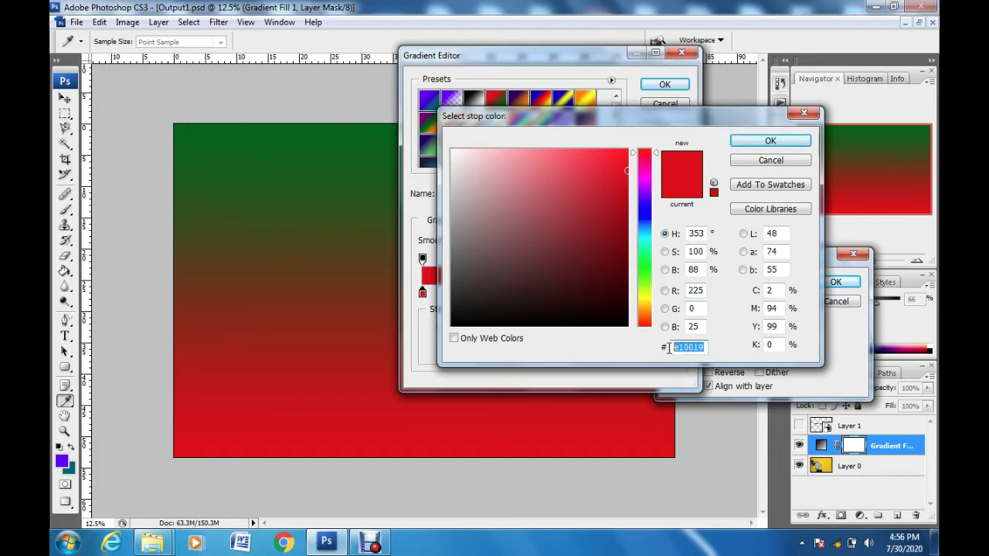
type("9f0")
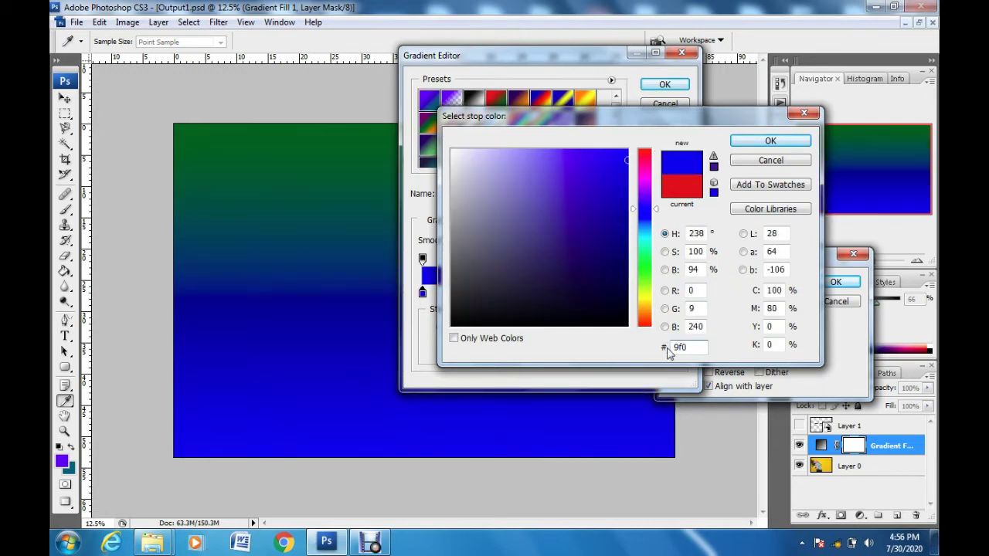
type("009f025e")
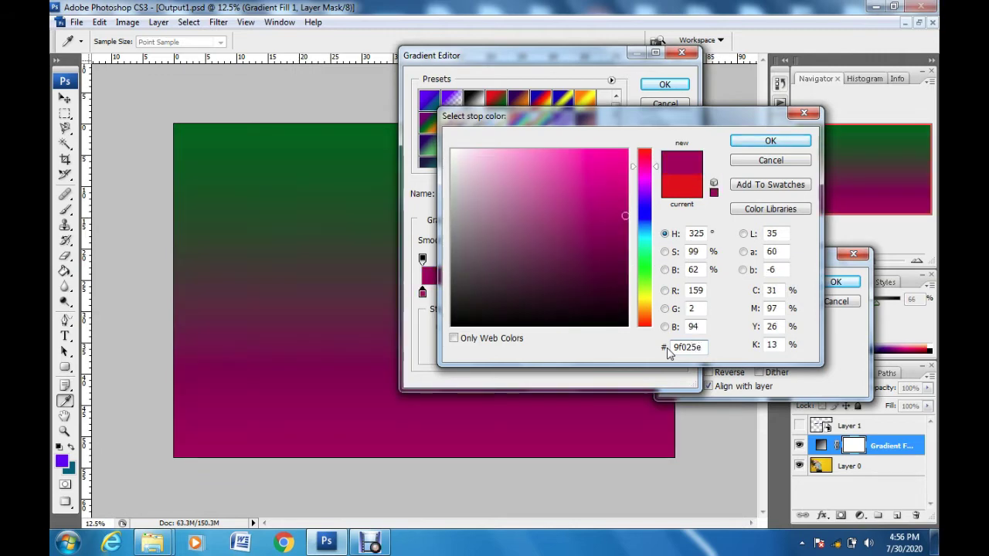
left_click(749, 145)
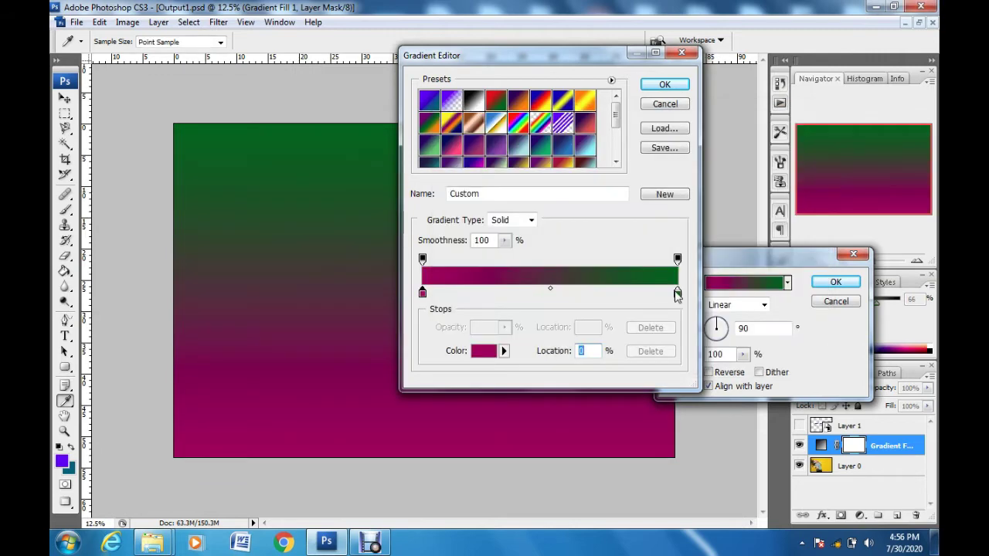
Set the right gradient stop to yellow #f9c929 and accept the magenta-to-yellow gradient.
left_click(677, 295)
double_click(678, 295)
left_click(663, 347)
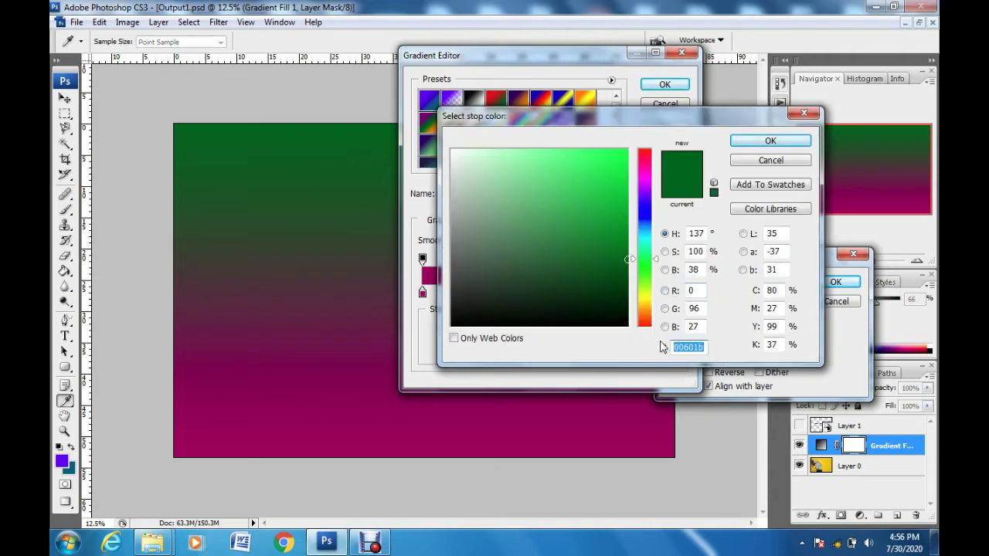
type("f")
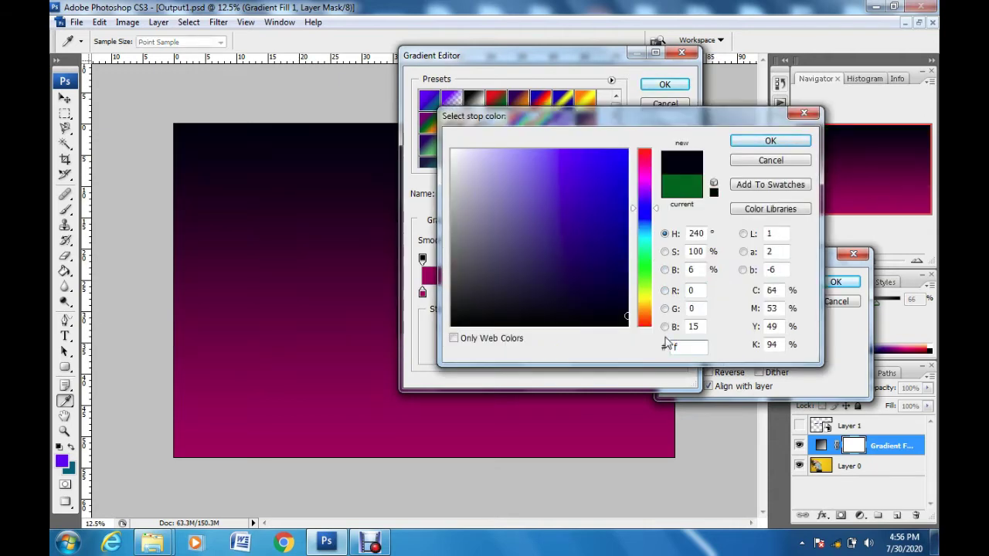
type("9c929")
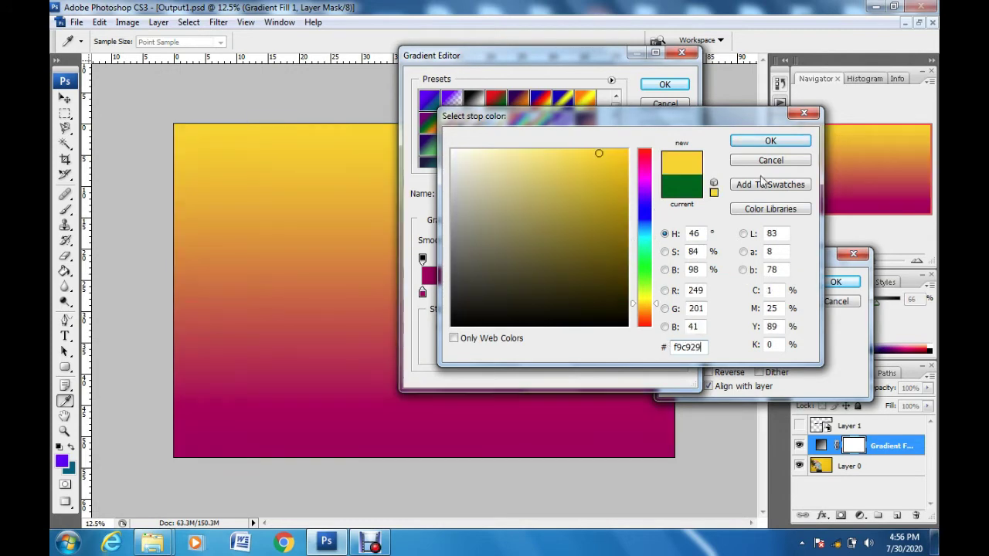
left_click(767, 145)
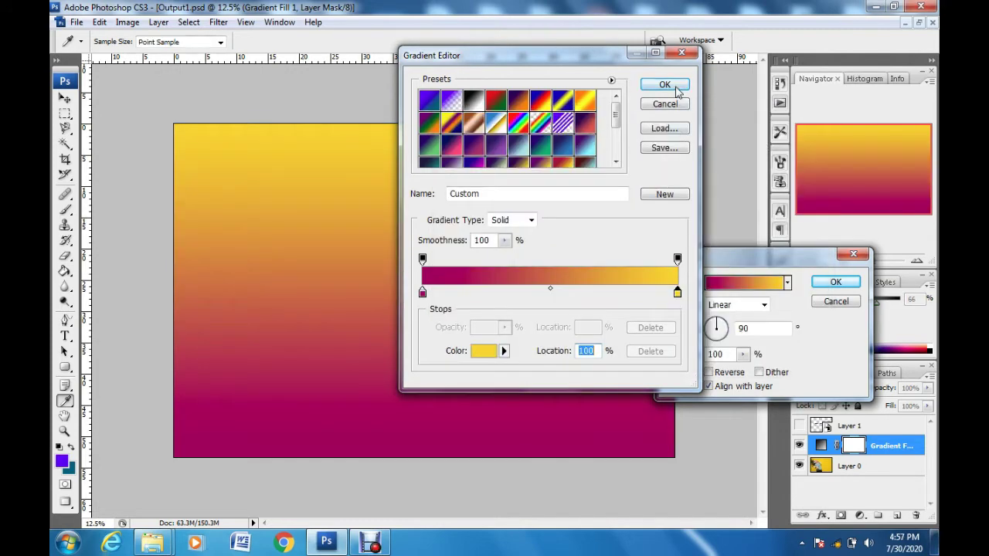
left_click(664, 84)
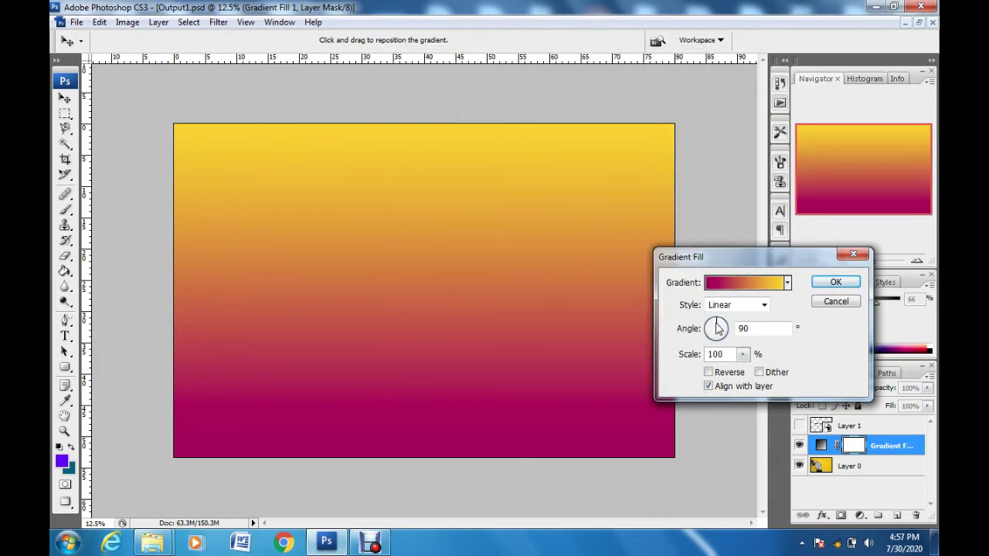
Angle the gradient fill at 123.69° and lower the layer's opacity to 83%.
left_click_drag(718, 324, 714, 325)
left_click(825, 283)
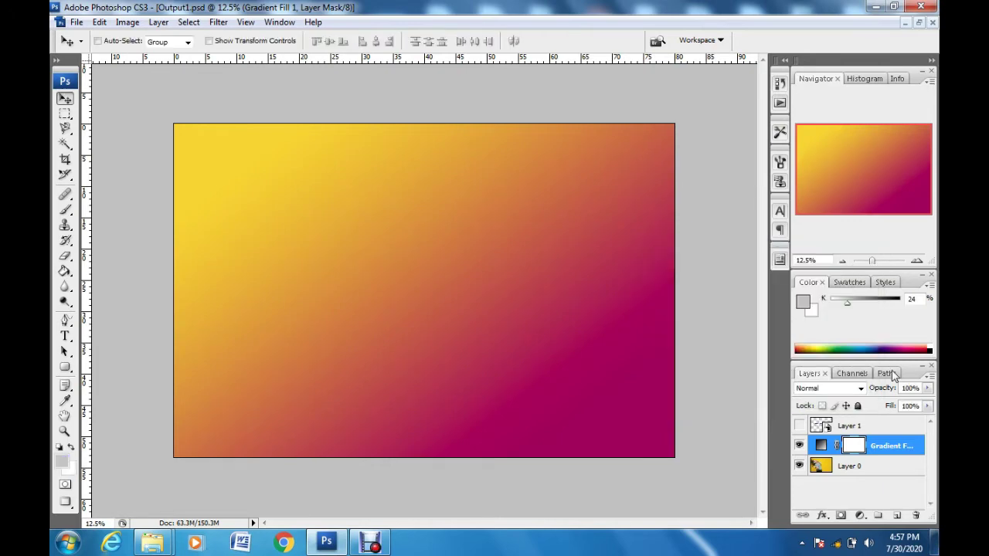
left_click(930, 388)
left_click_drag(932, 406, 918, 404)
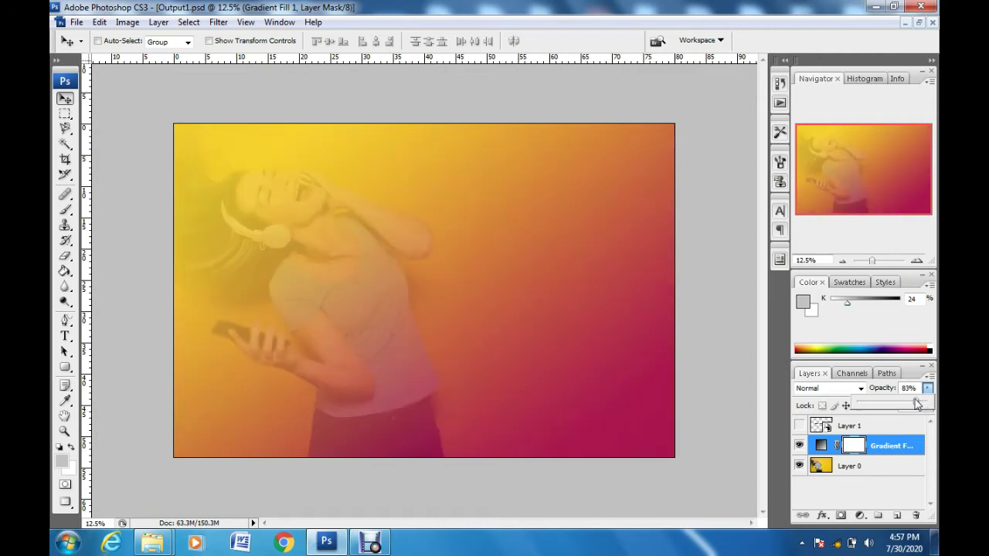
left_click(895, 425)
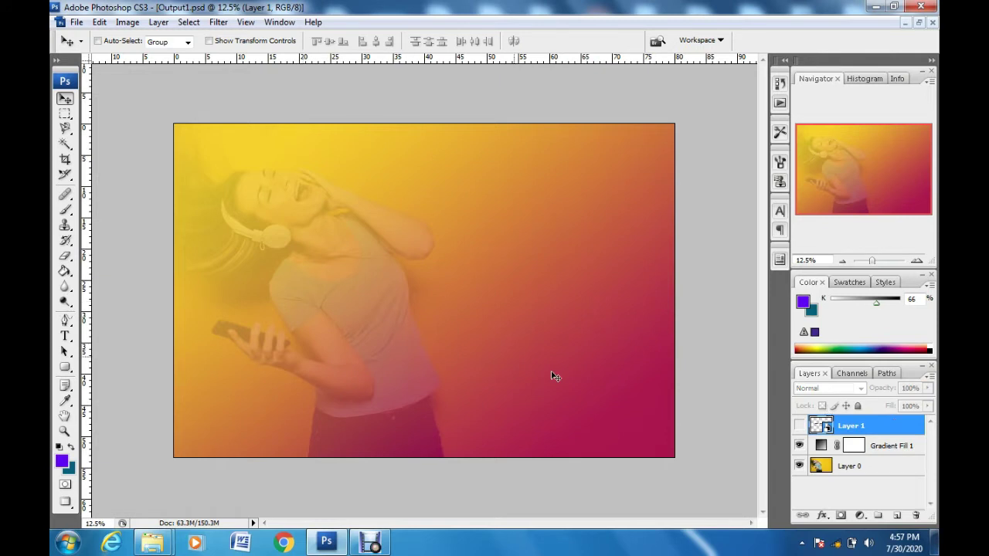
Show the Layer 1 Spotify text layout, then switch to the Output2.psd document.
left_click(799, 426)
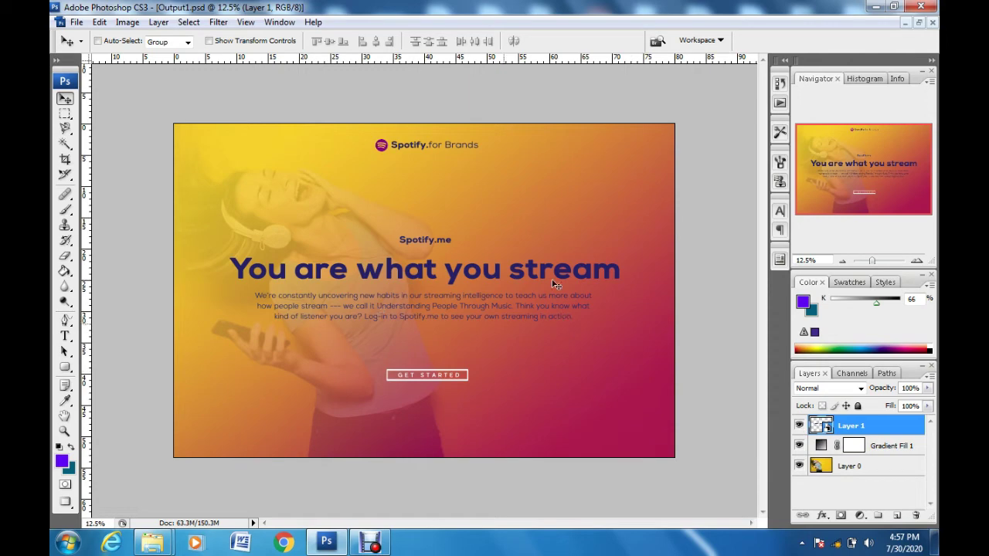
left_click(905, 22)
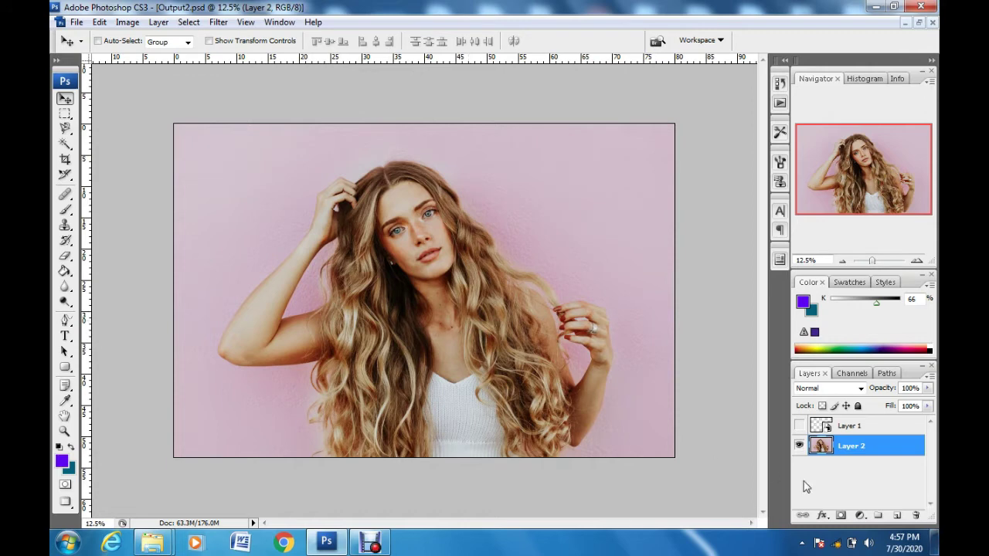
Add a Gradient fill layer over the second photo, starting from the Violet, Orange preset.
left_click(860, 517)
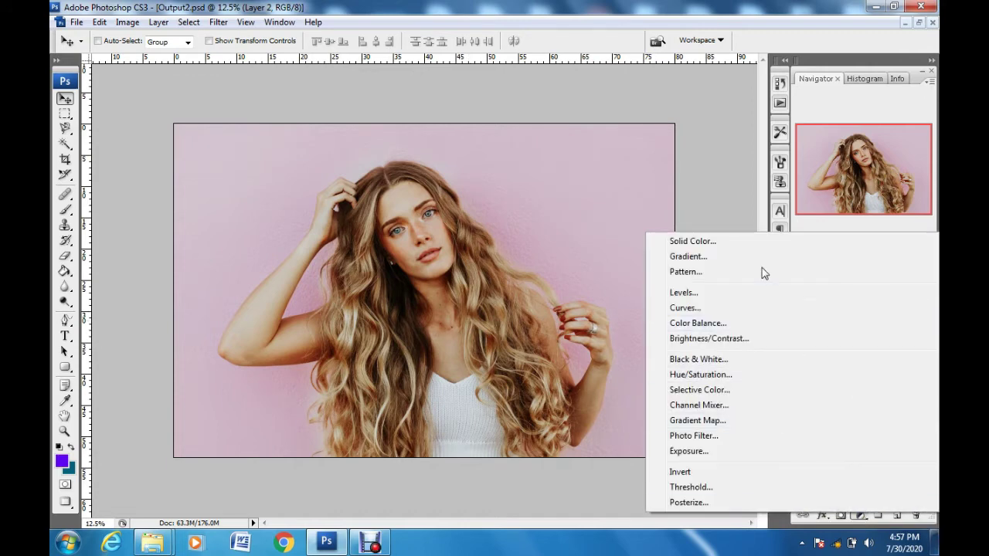
left_click(755, 257)
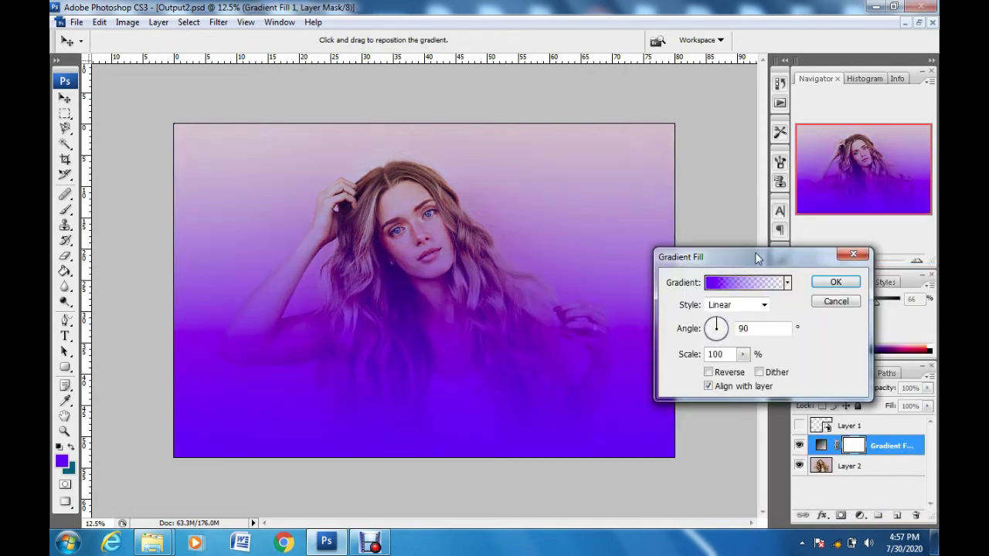
left_click(743, 284)
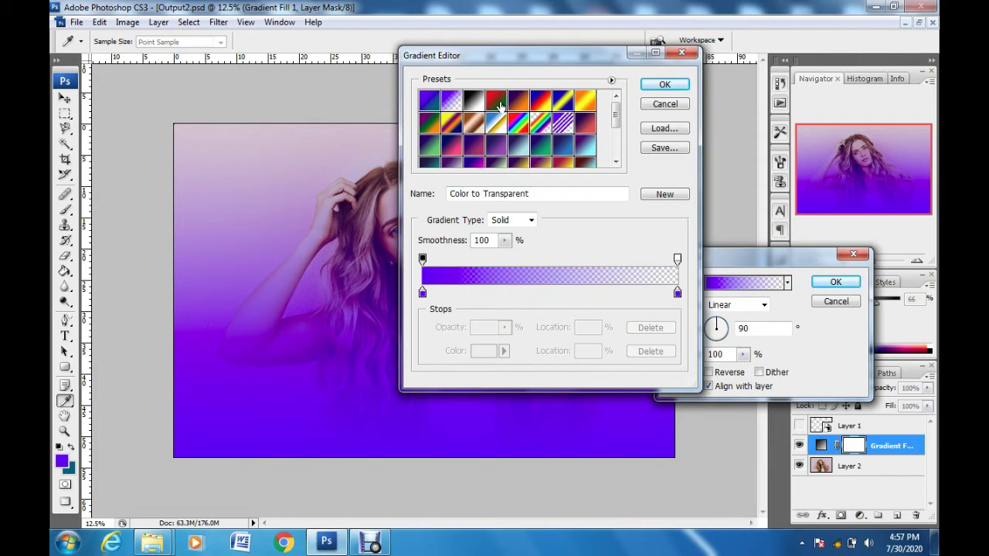
left_click(525, 103)
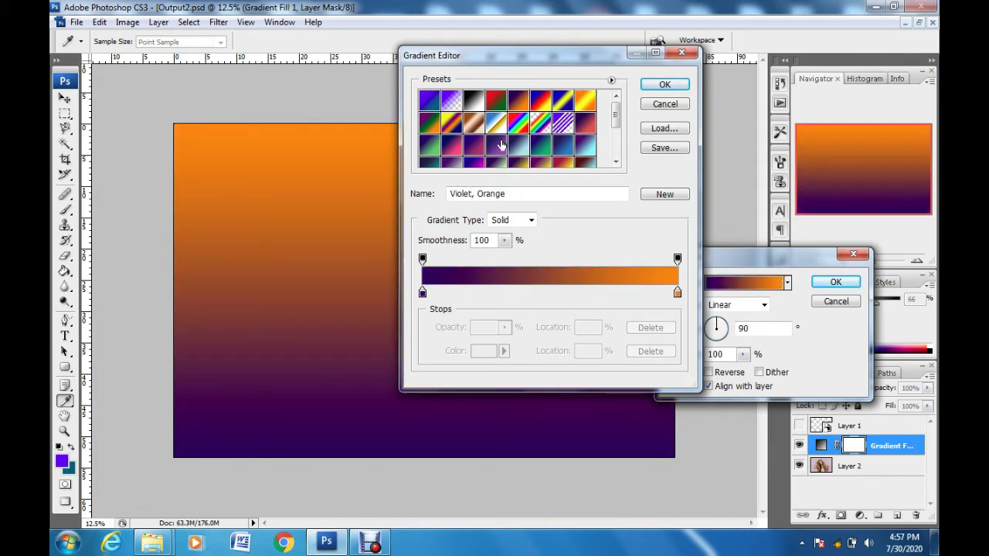
Set the gradient's left stop to light purple #ce8efe.
double_click(422, 293)
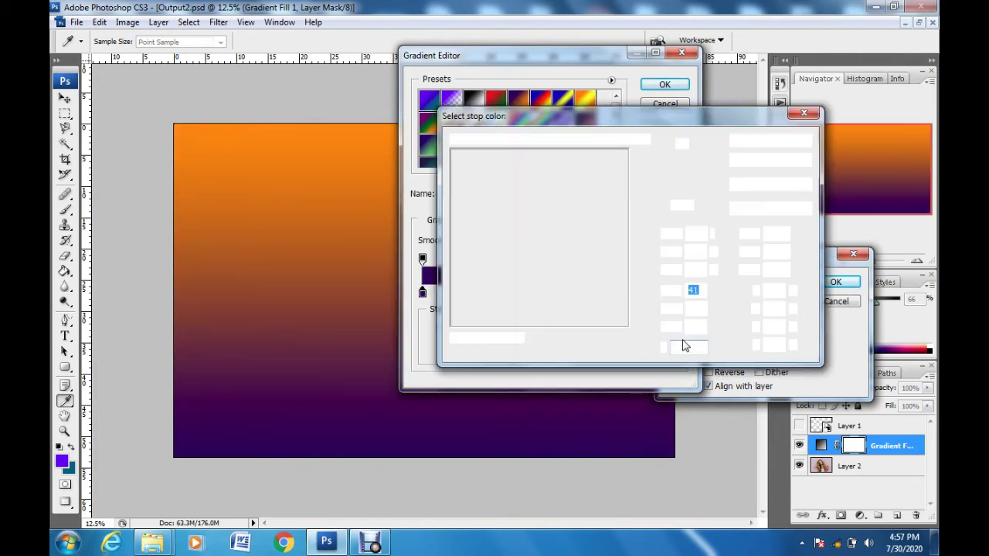
double_click(686, 347)
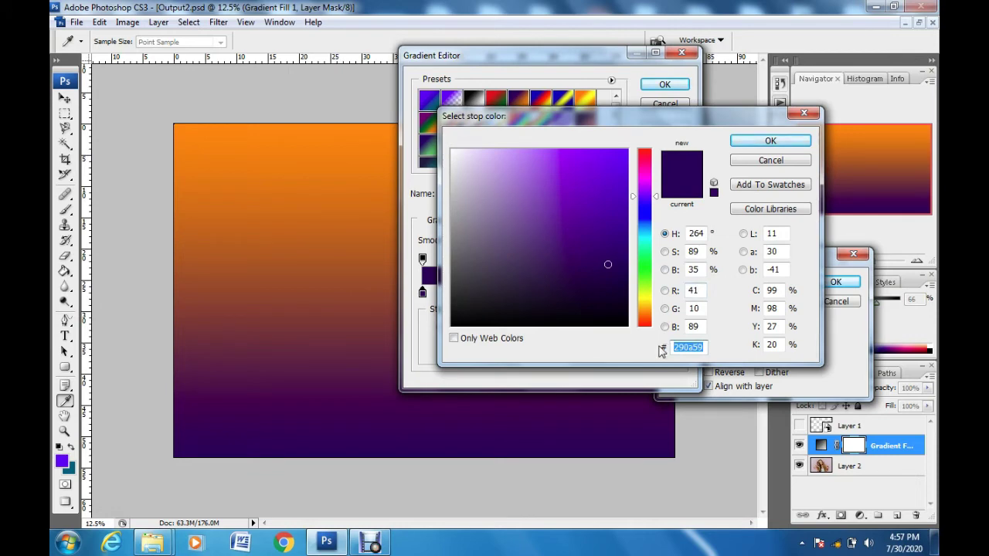
type("ce")
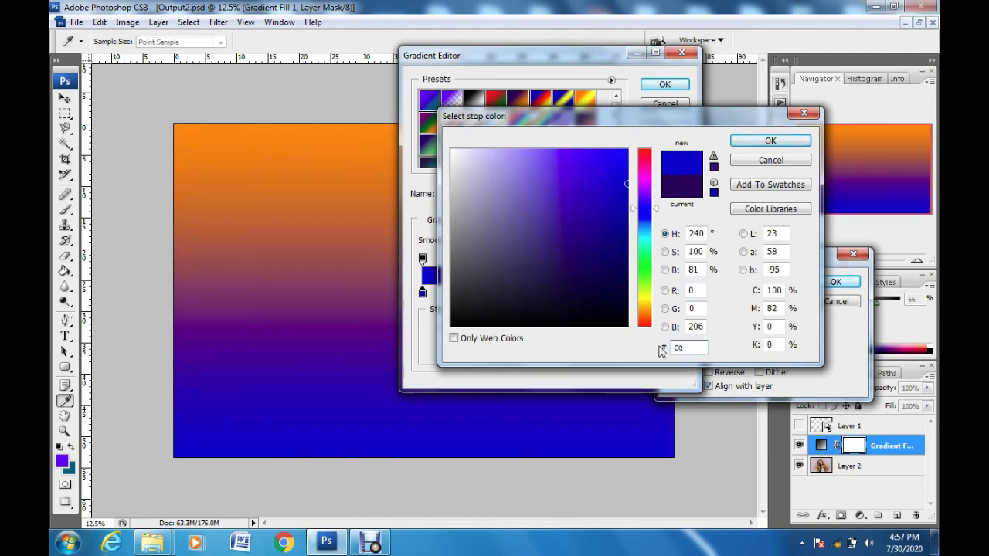
type("8")
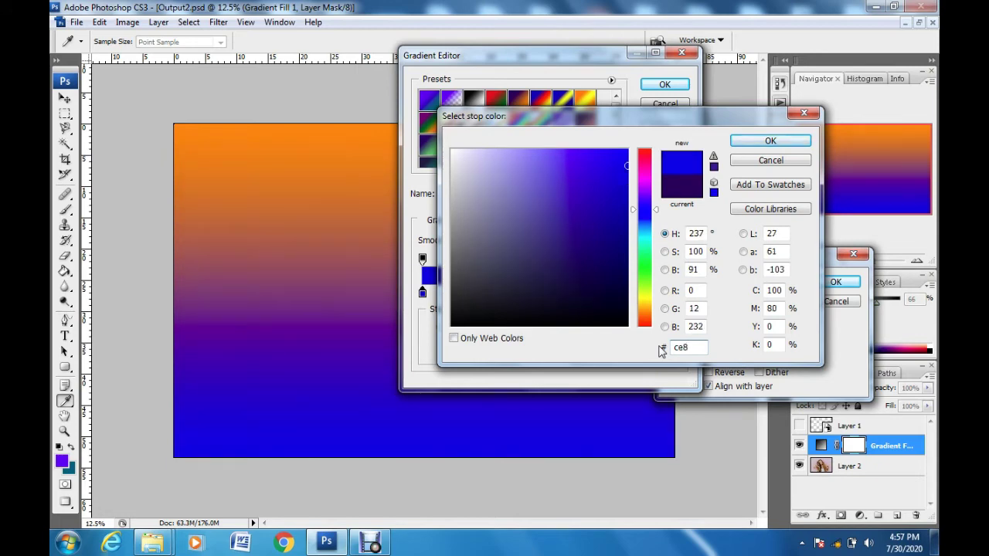
type("efe")
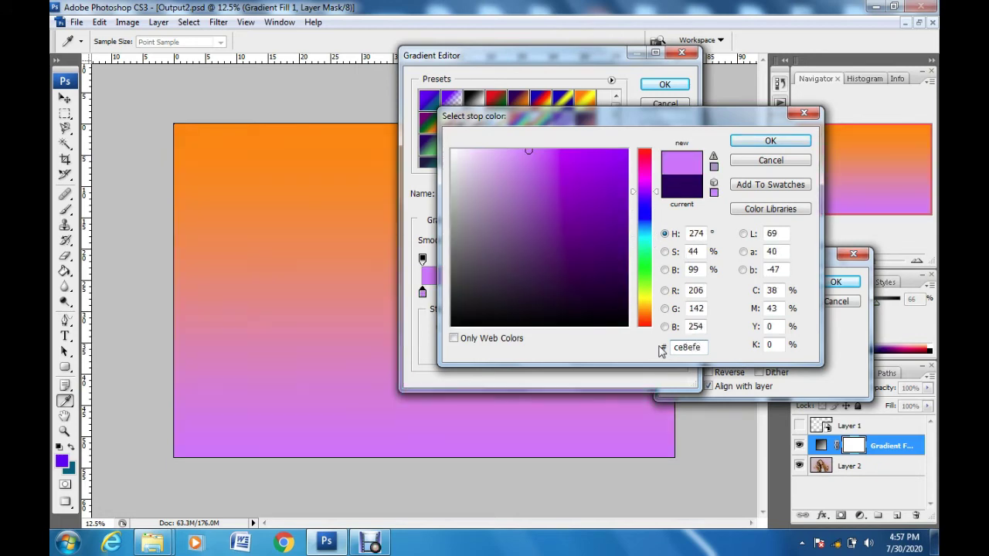
left_click(753, 144)
left_click(677, 294)
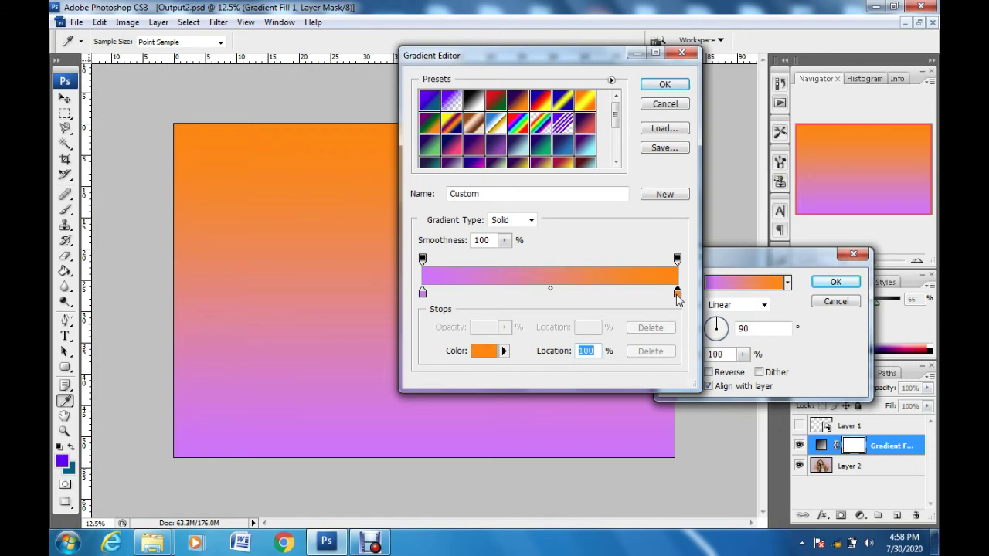
Change the orange right stop to violet #5c24f7 and accept the purple gradient.
double_click(677, 294)
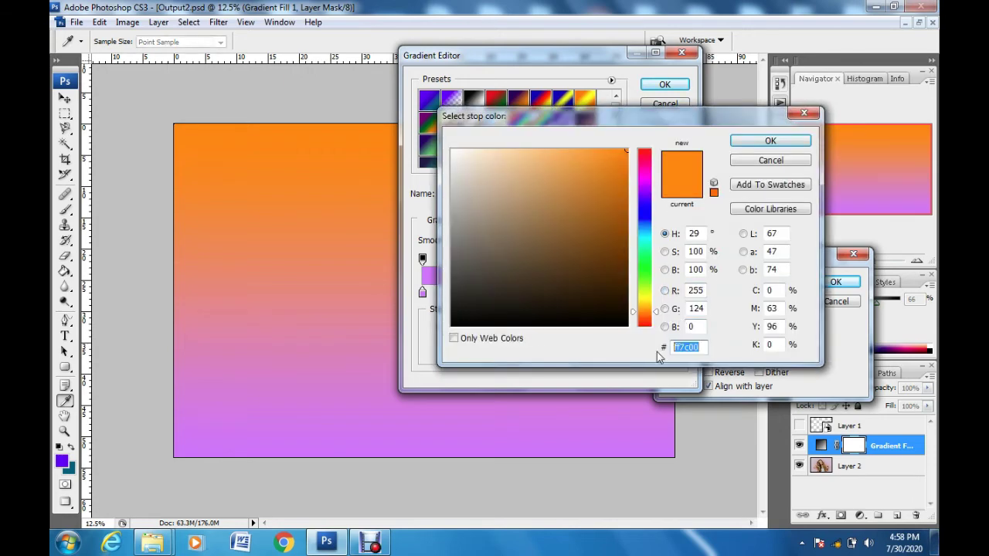
type("5c")
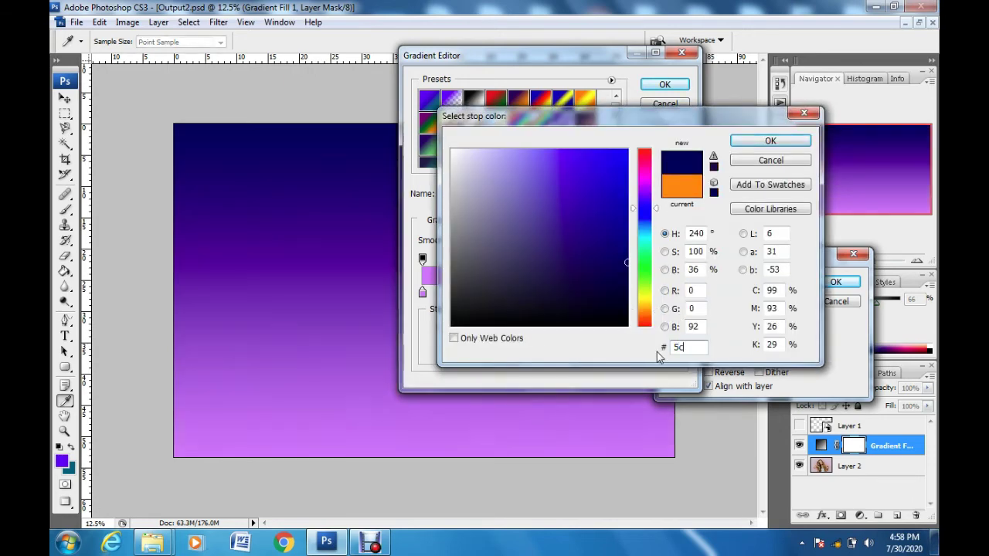
type("24f7")
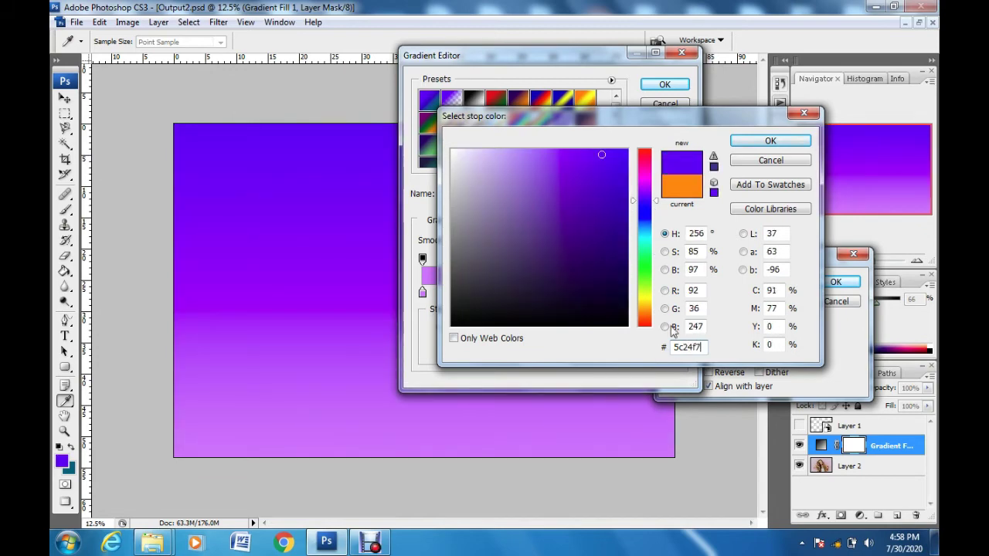
left_click(771, 142)
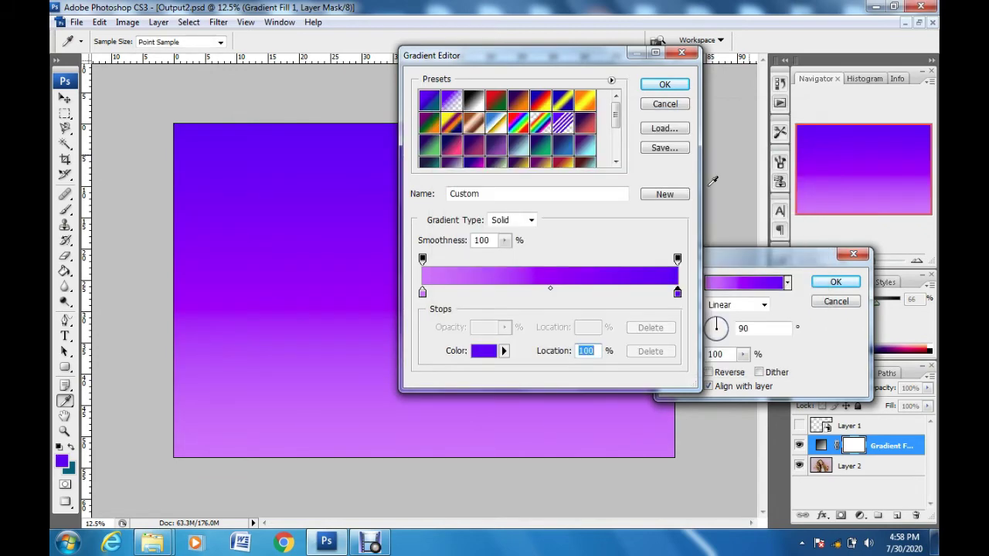
left_click(665, 84)
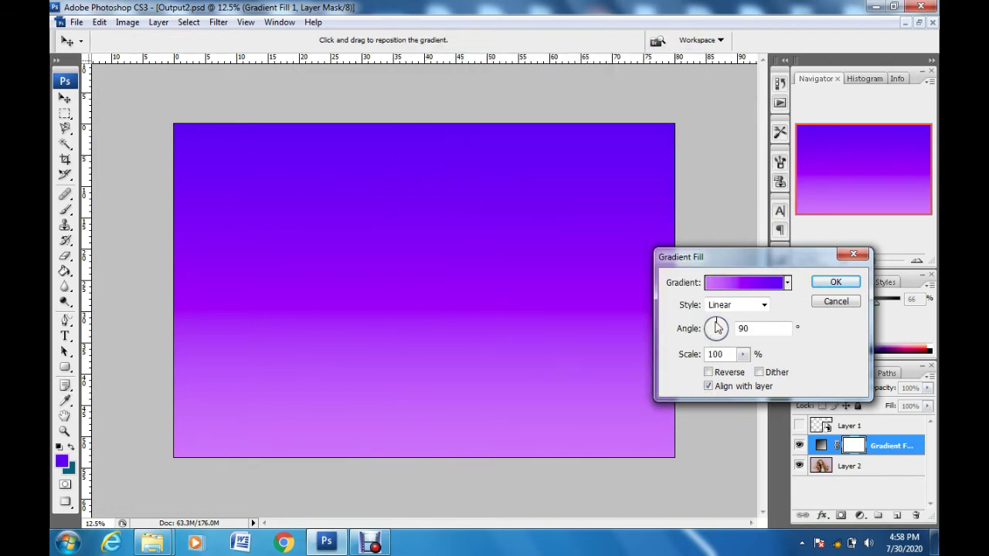
Rotate the purple gradient fill to a diagonal 59.74° angle and confirm the fill settings.
left_click_drag(716, 324, 720, 323)
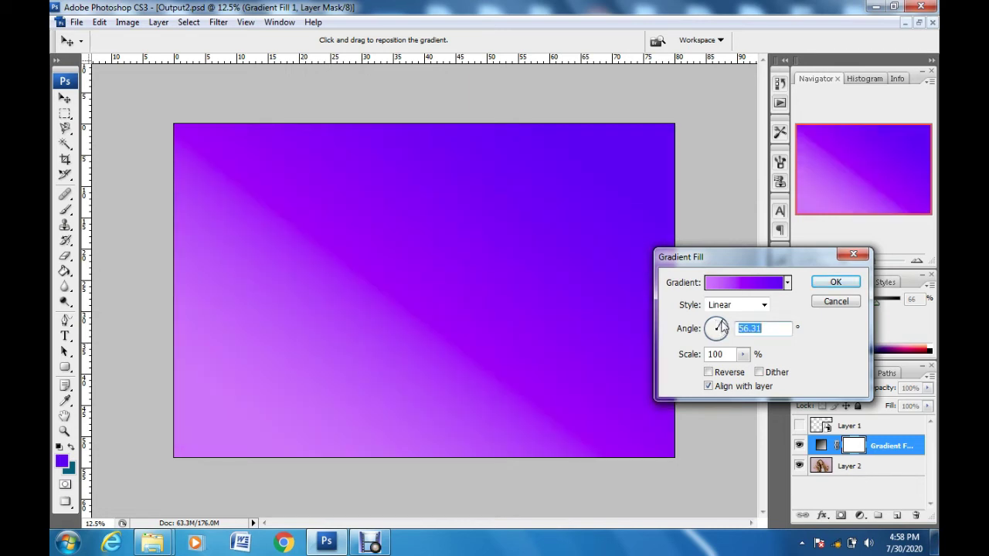
left_click_drag(723, 324, 720, 327)
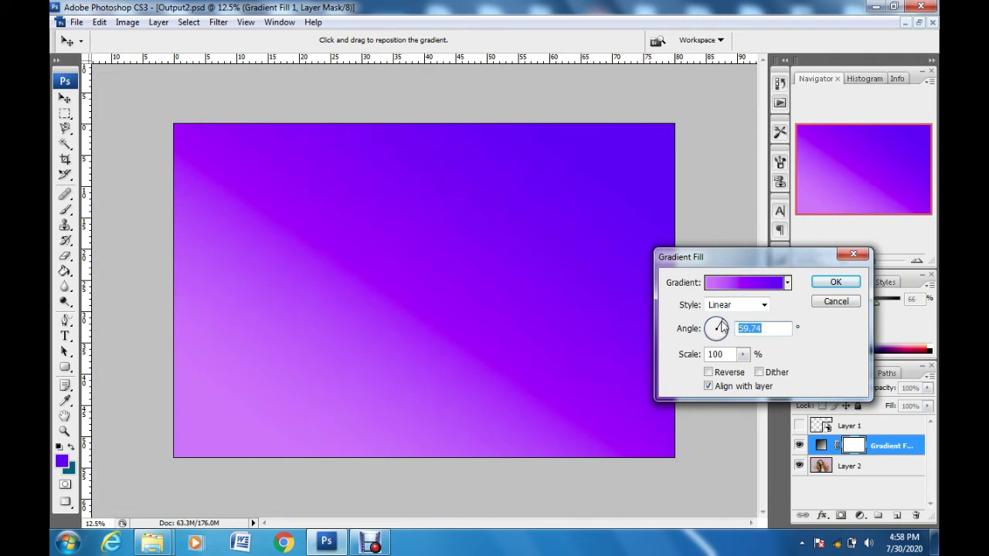
left_click(831, 285)
Set the purple gradient layer to 85% opacity and show the Layer 1 headline text.
left_click(927, 388)
left_click_drag(928, 405, 919, 406)
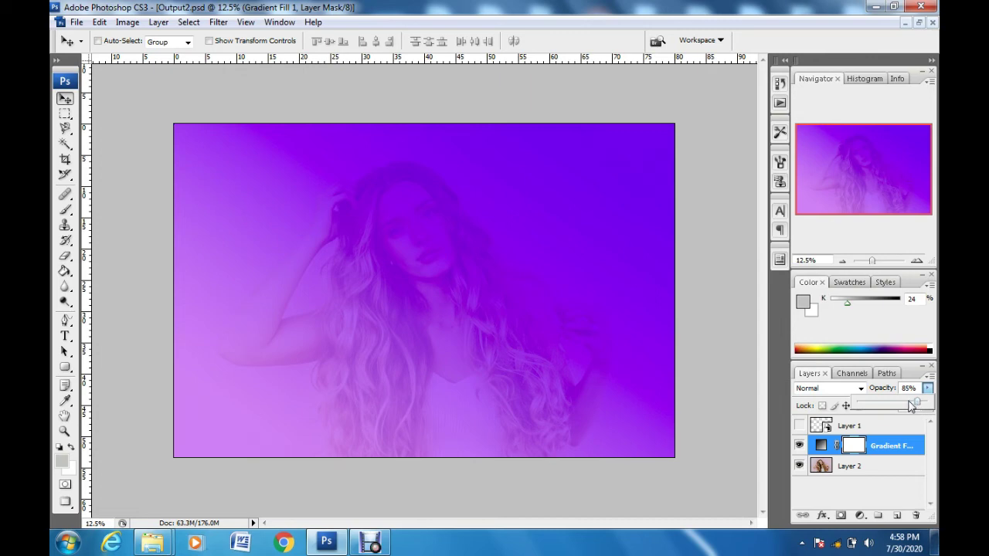
left_click(799, 426)
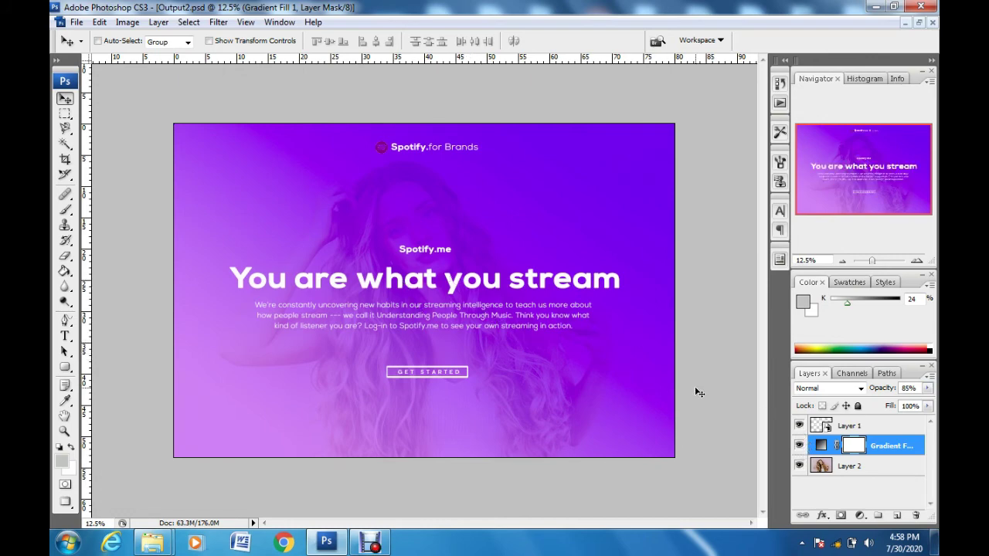
Zoom the Output2.psd view in from 12.5% to 16.7%.
key("ctrl+plus")
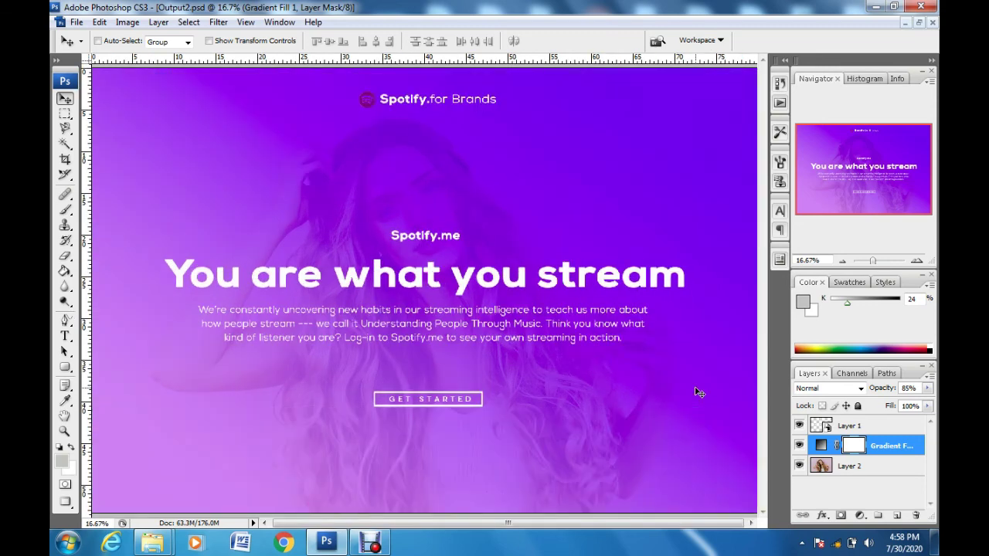